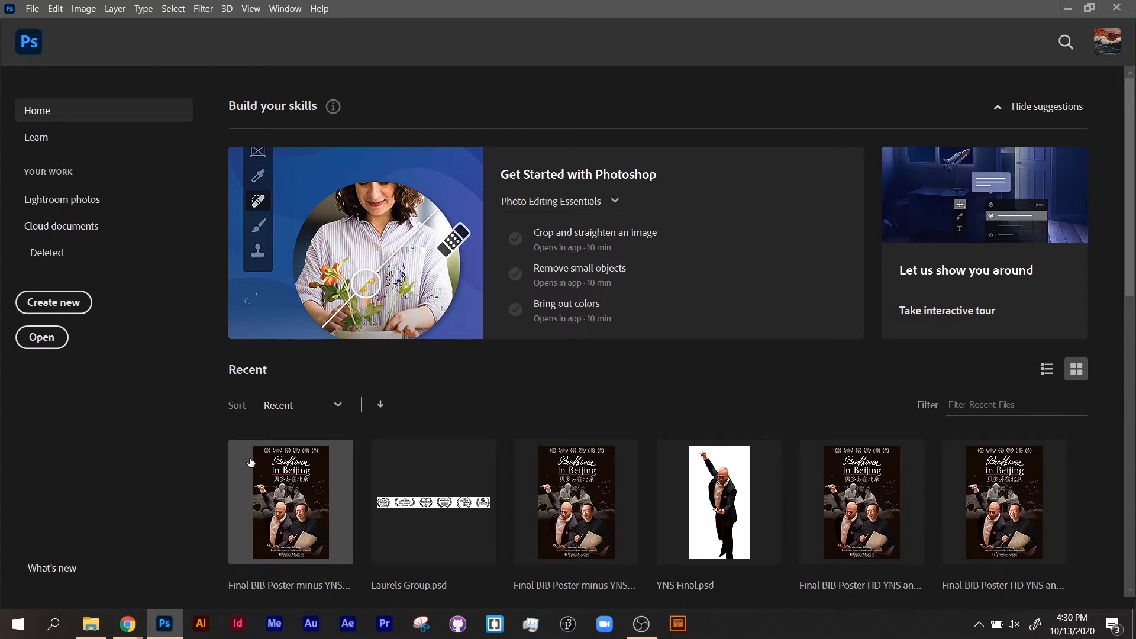
# Begin a new document and reposition its settings dialog for easier viewing.
pyautogui.click(29, 9)
pyautogui.click(39, 23)
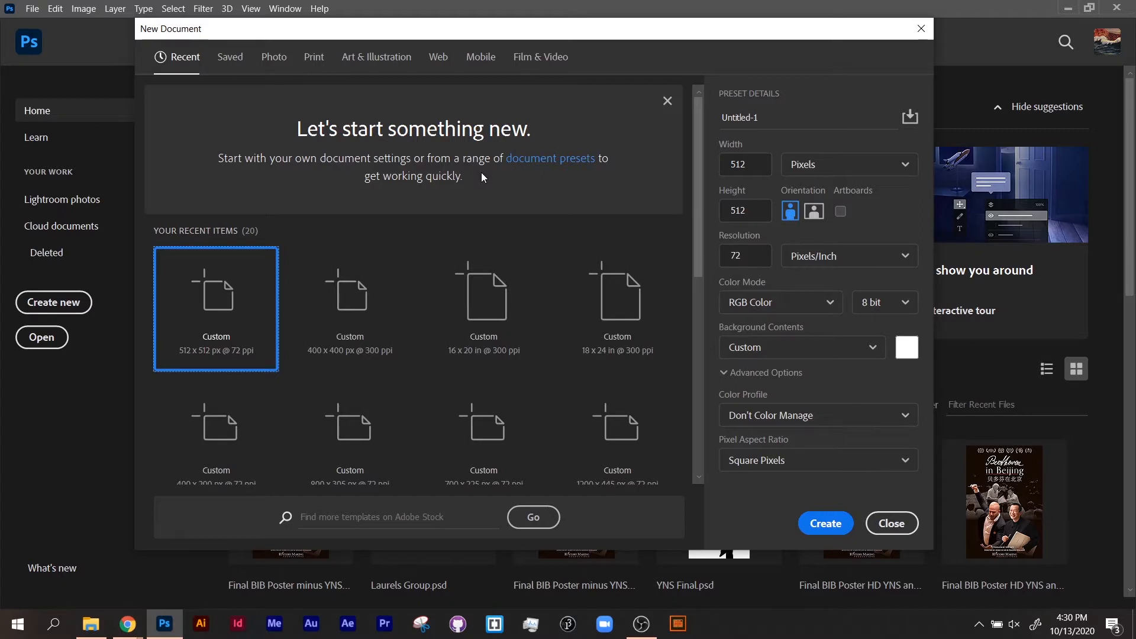
pyautogui.moveTo(444, 31); pyautogui.dragTo(511, 74)
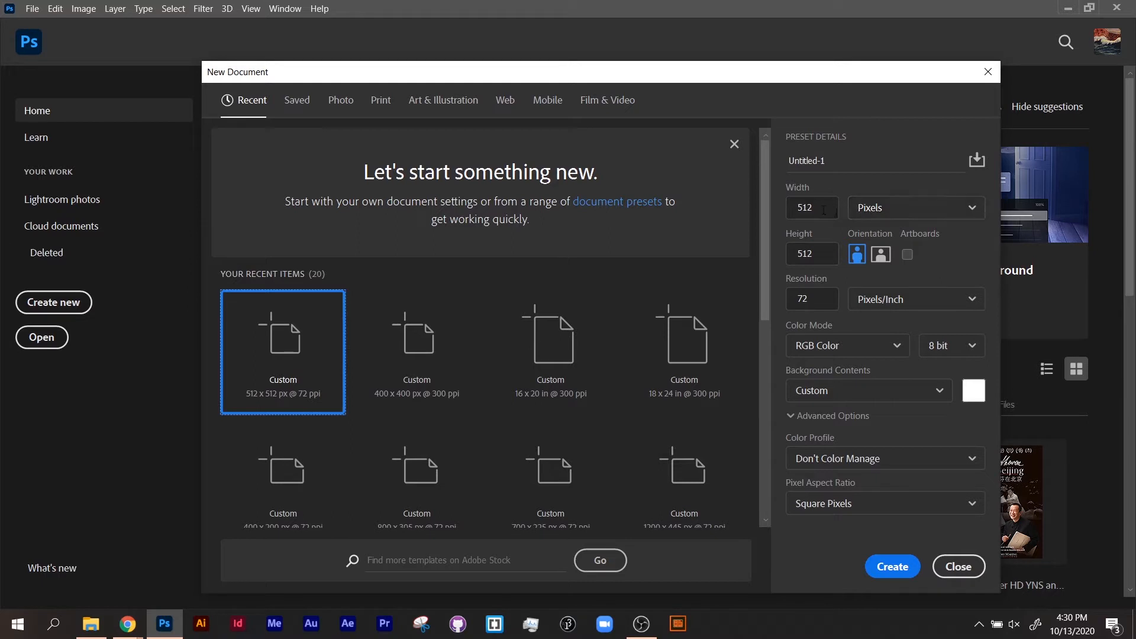
# Try inches as the new document's unit and browse the Print presets, returning to the recent presets.
pyautogui.click(881, 215)
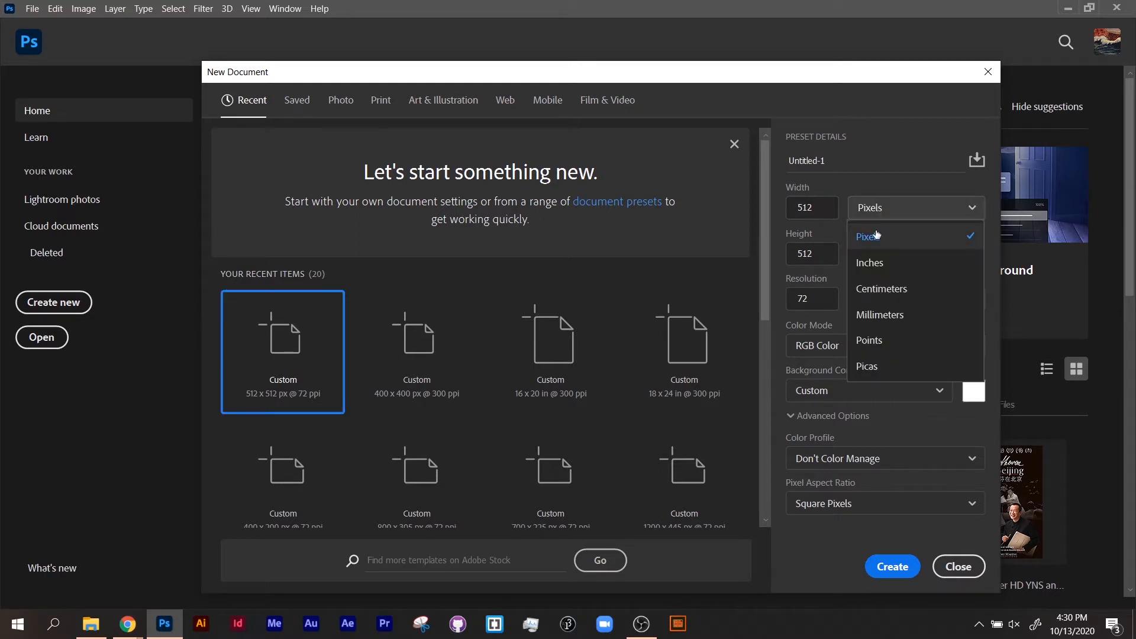
pyautogui.click(878, 266)
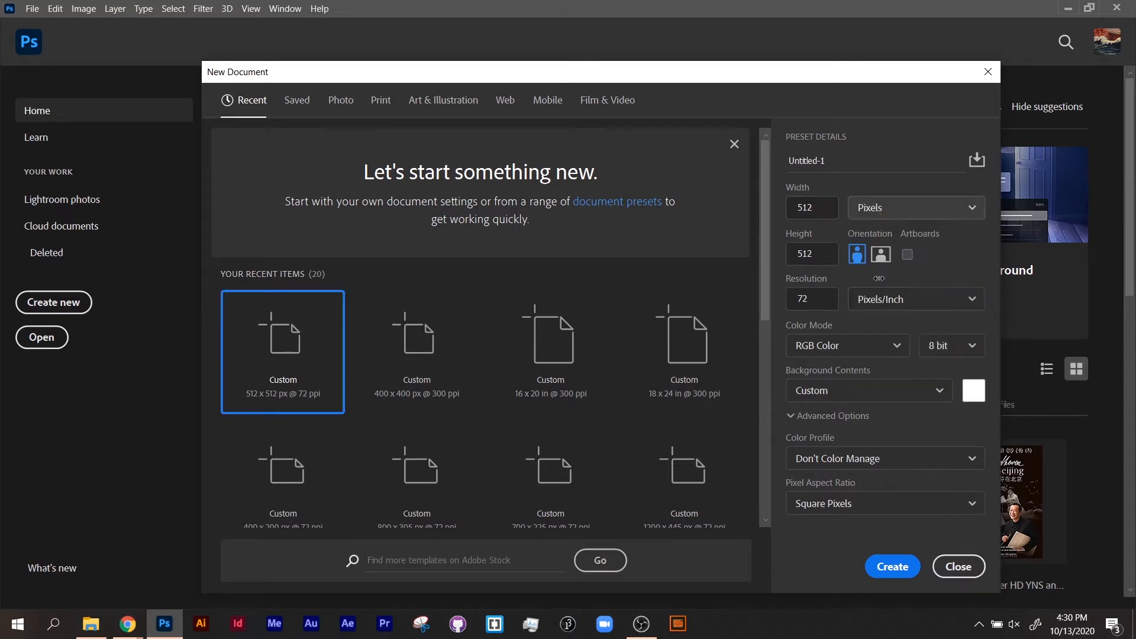
pyautogui.click(888, 214)
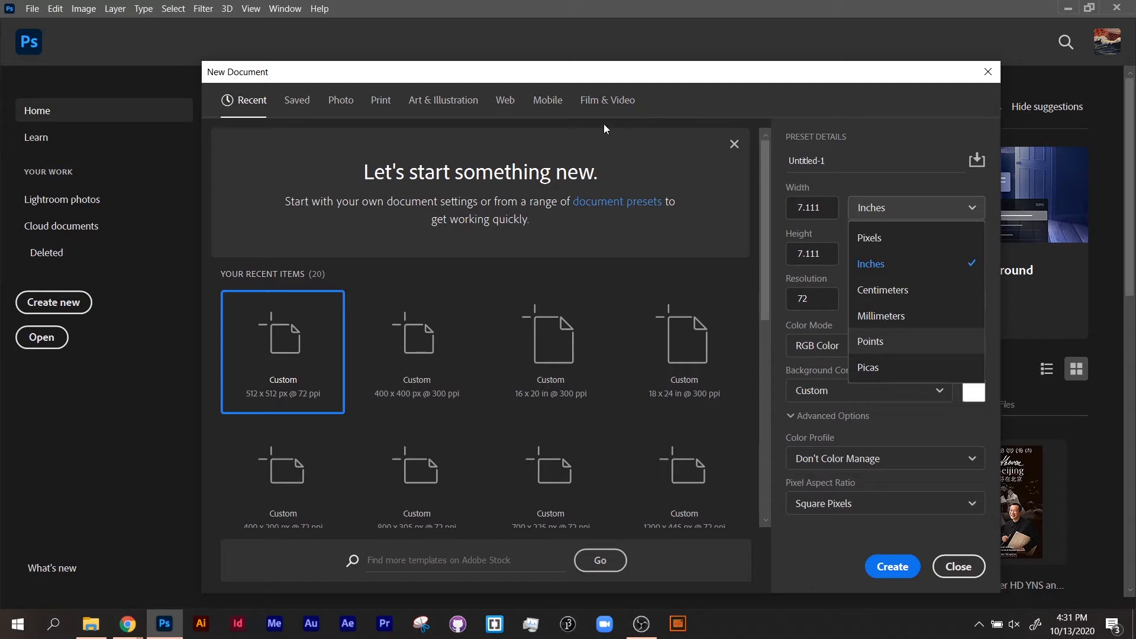
pyautogui.click(382, 102)
pyautogui.click(383, 104)
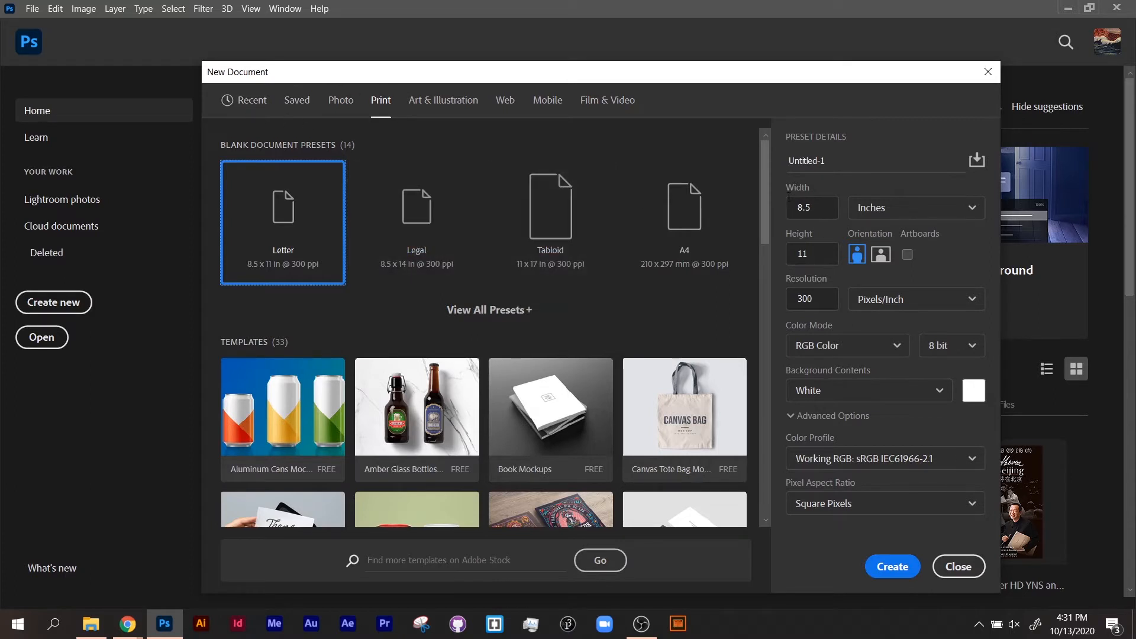
pyautogui.click(267, 105)
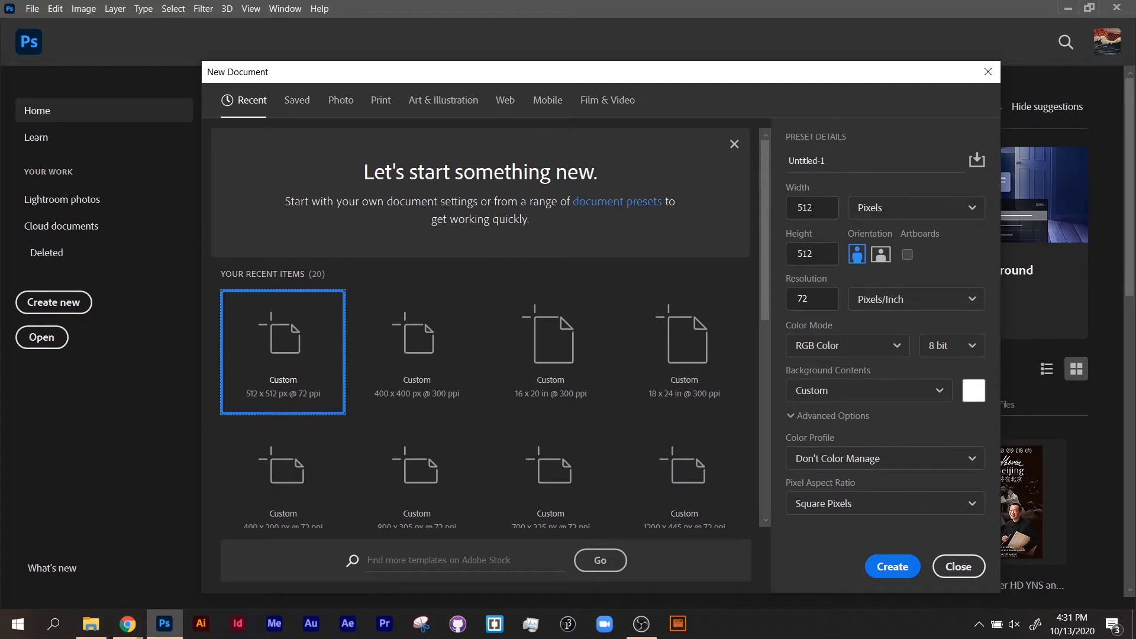
# Set the new document's width and height to 800 pixels each.
pyautogui.moveTo(813, 207); pyautogui.dragTo(772, 203)
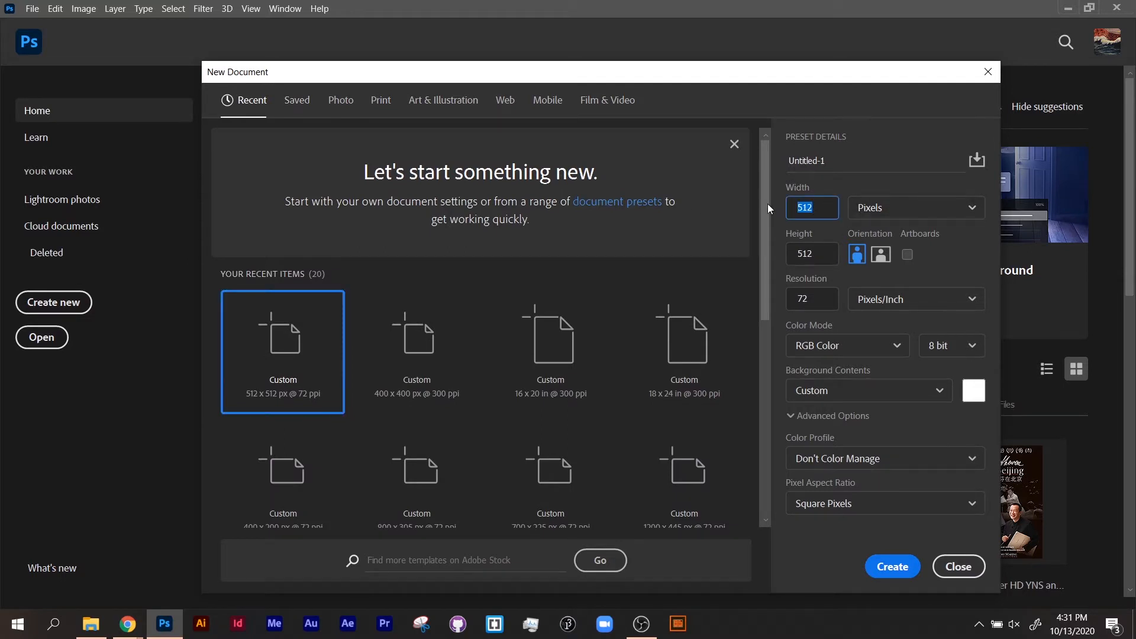
pyautogui.write('800')
pyautogui.press('Tab')
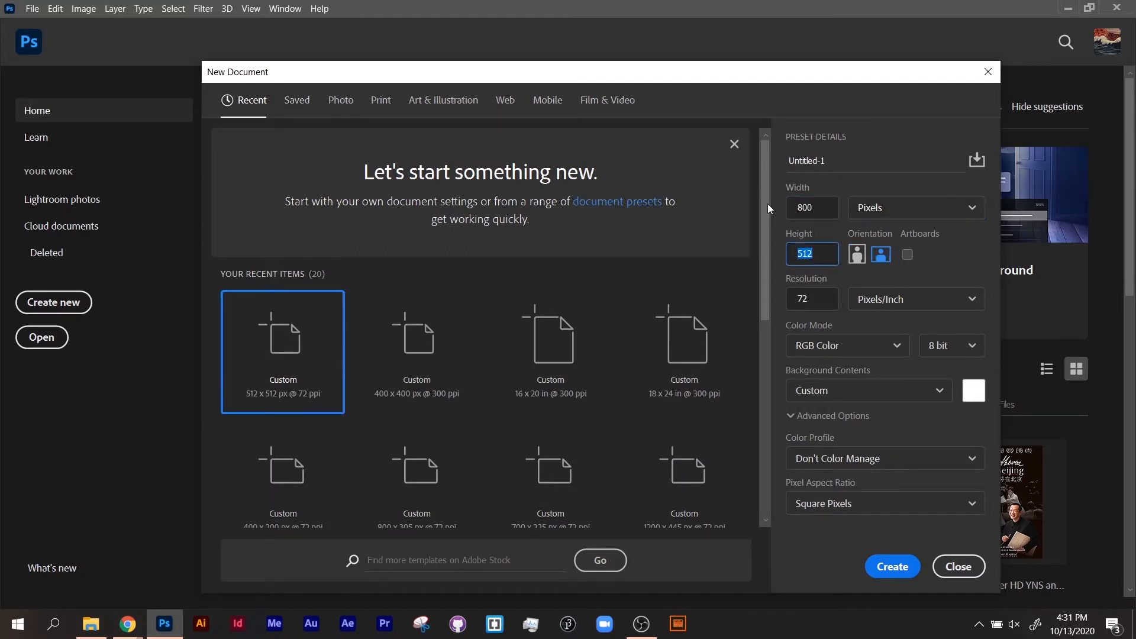
pyautogui.write('800')
# Create the document at 72 pixels/inch, keeping RGB Color mode and Square Pixels after reviewing the color mode and aspect ratio options.
pyautogui.click(823, 297)
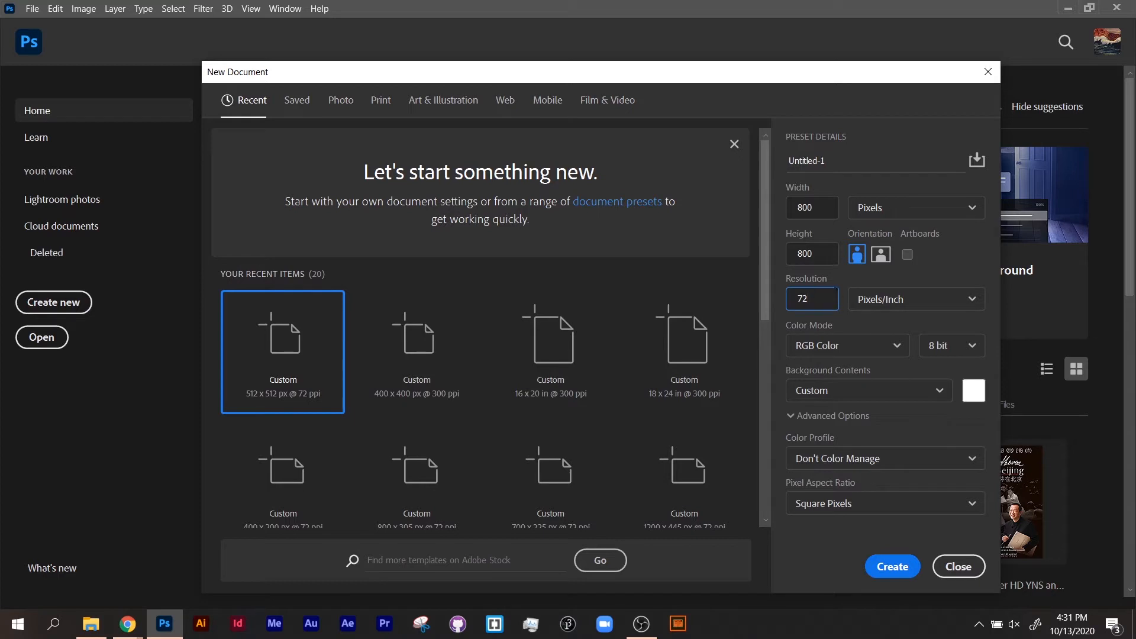
pyautogui.click(882, 356)
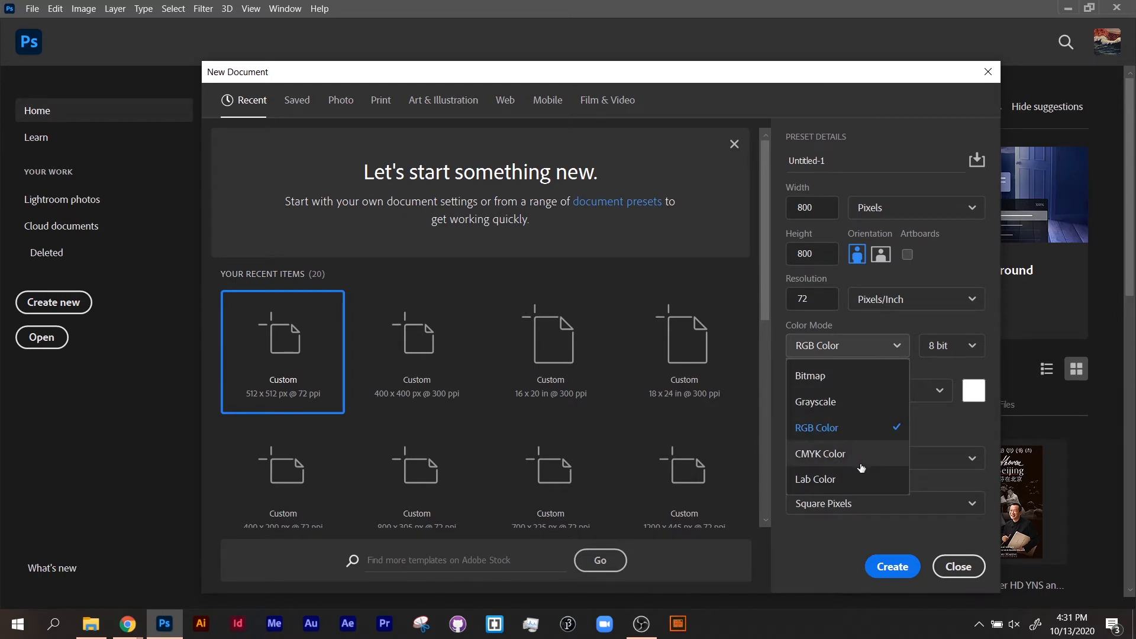
pyautogui.click(930, 330)
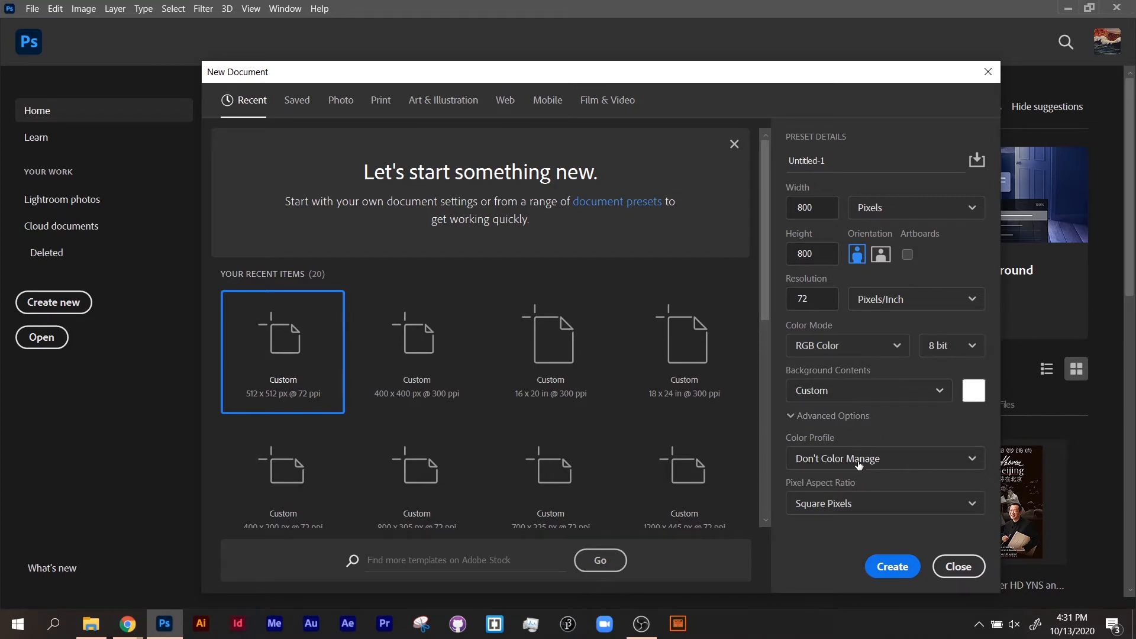
pyautogui.click(854, 512)
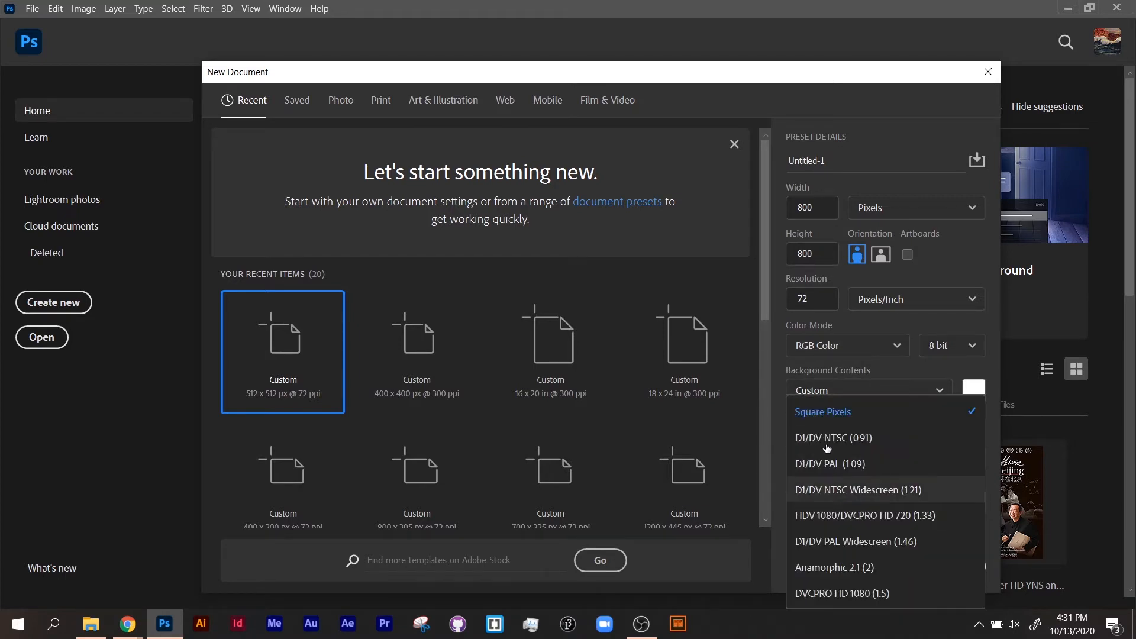
pyautogui.click(829, 421)
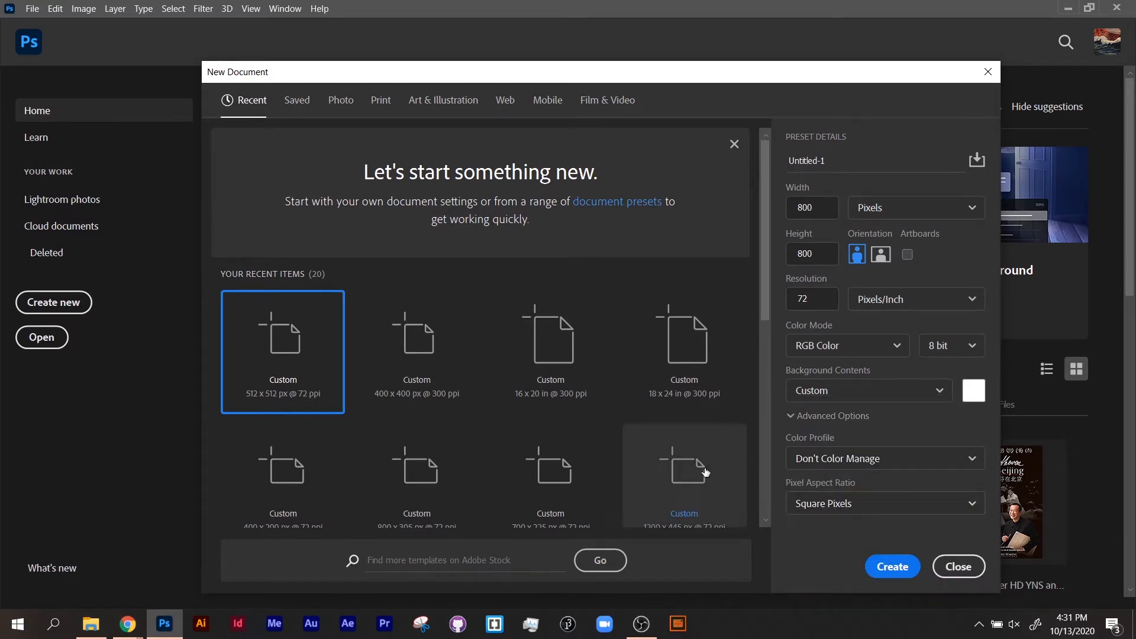
pyautogui.click(892, 567)
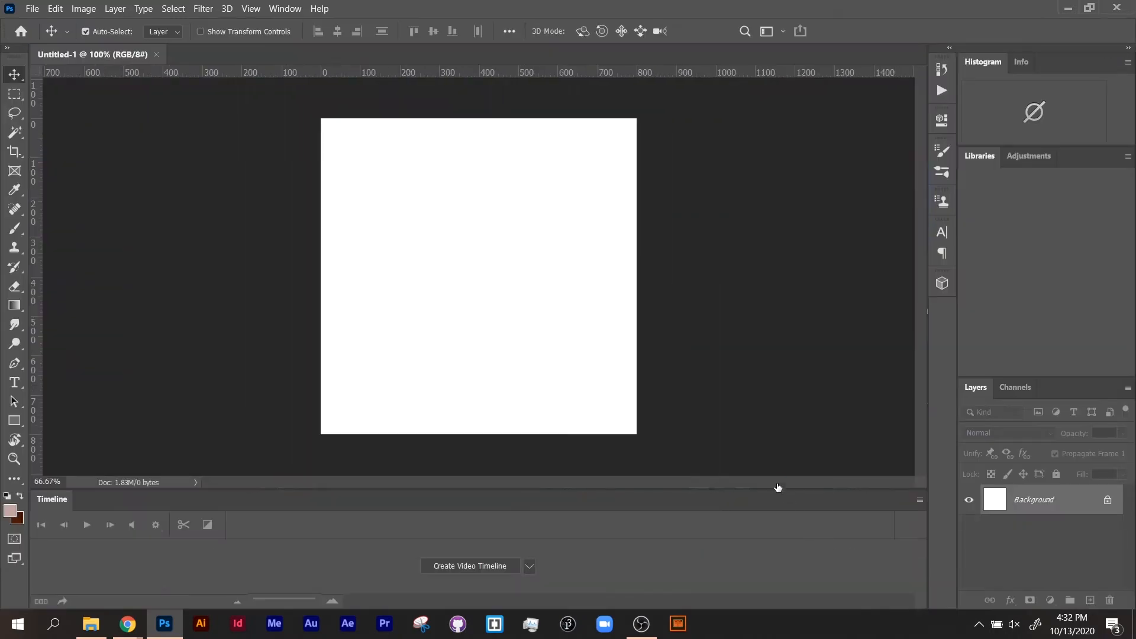
# Switch to the Essentials workspace and reset it to its default layout.
pyautogui.click(1090, 30)
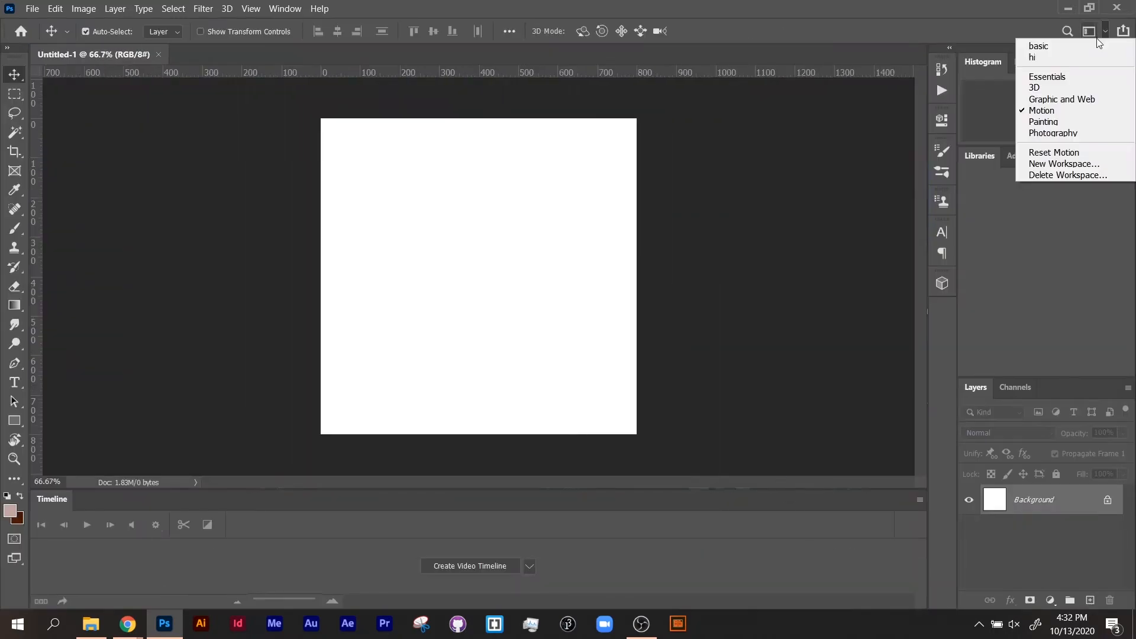
pyautogui.click(1073, 79)
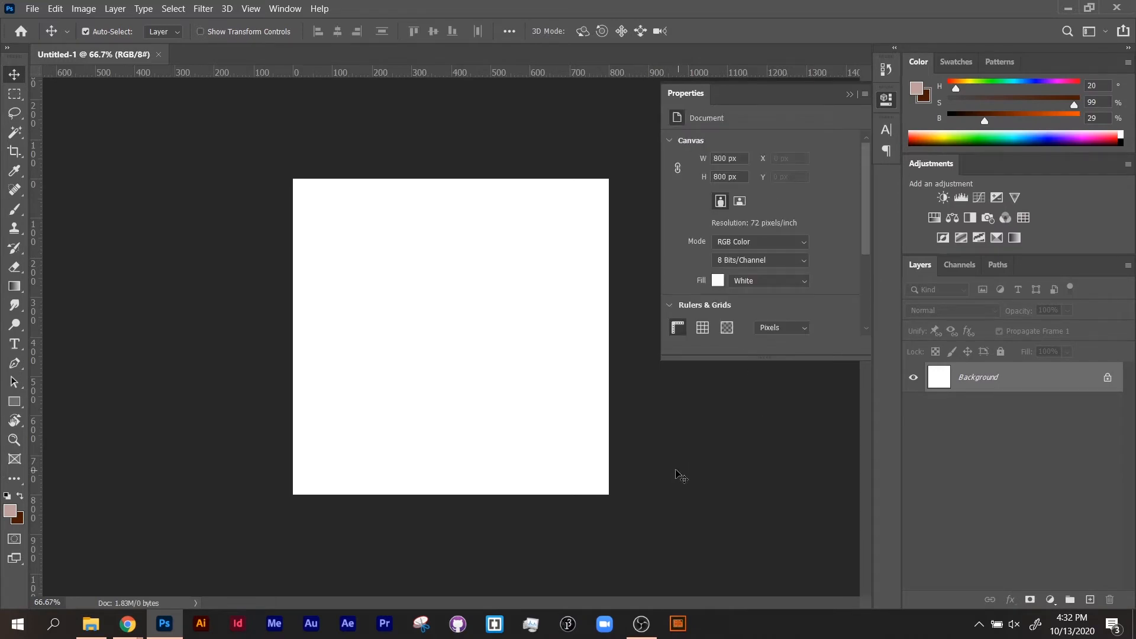
pyautogui.click(1104, 33)
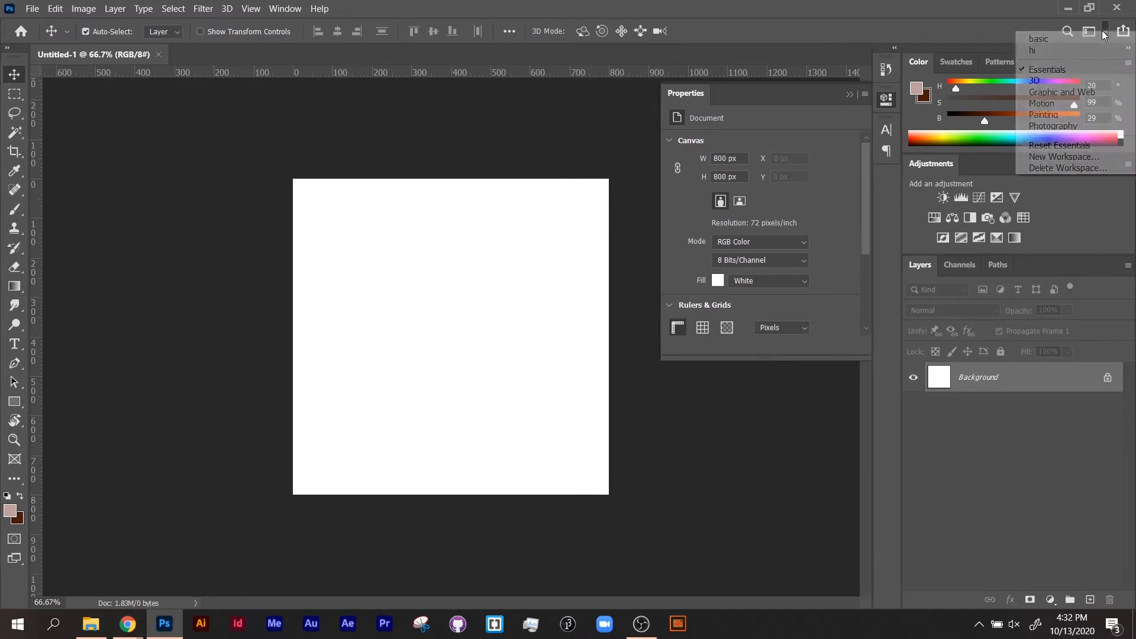
pyautogui.click(1075, 148)
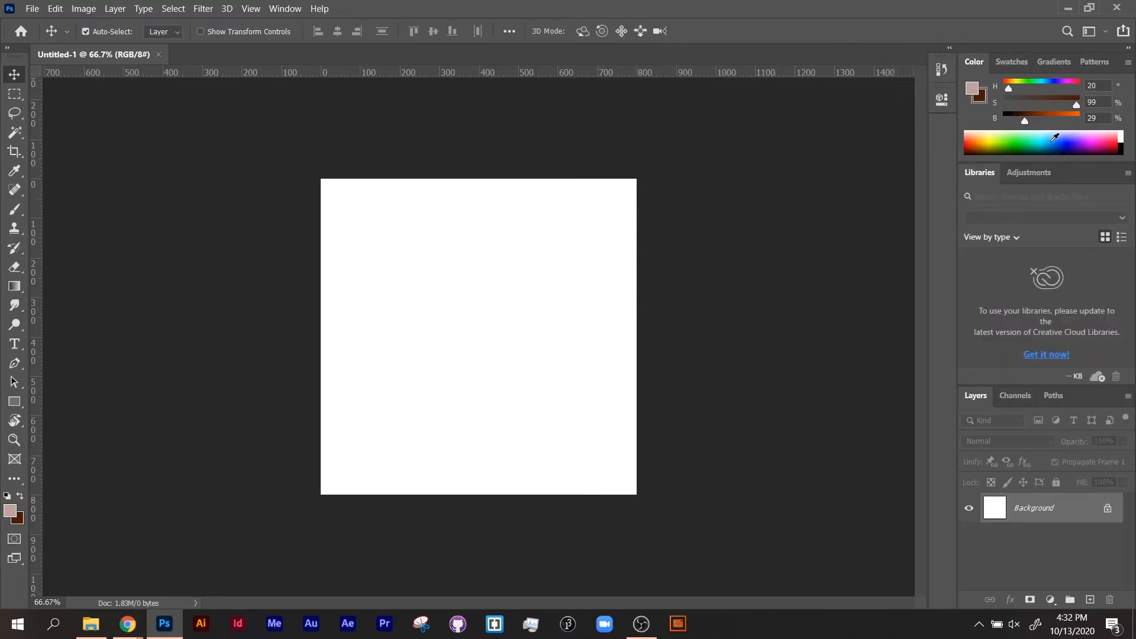
pyautogui.click(1092, 29)
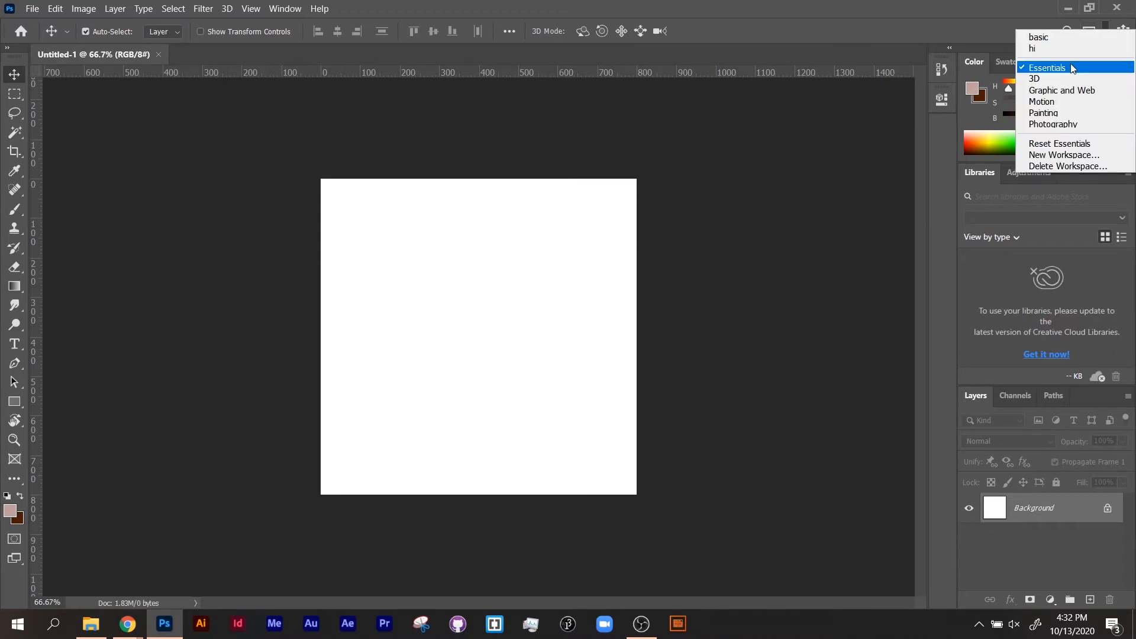
pyautogui.click(1070, 148)
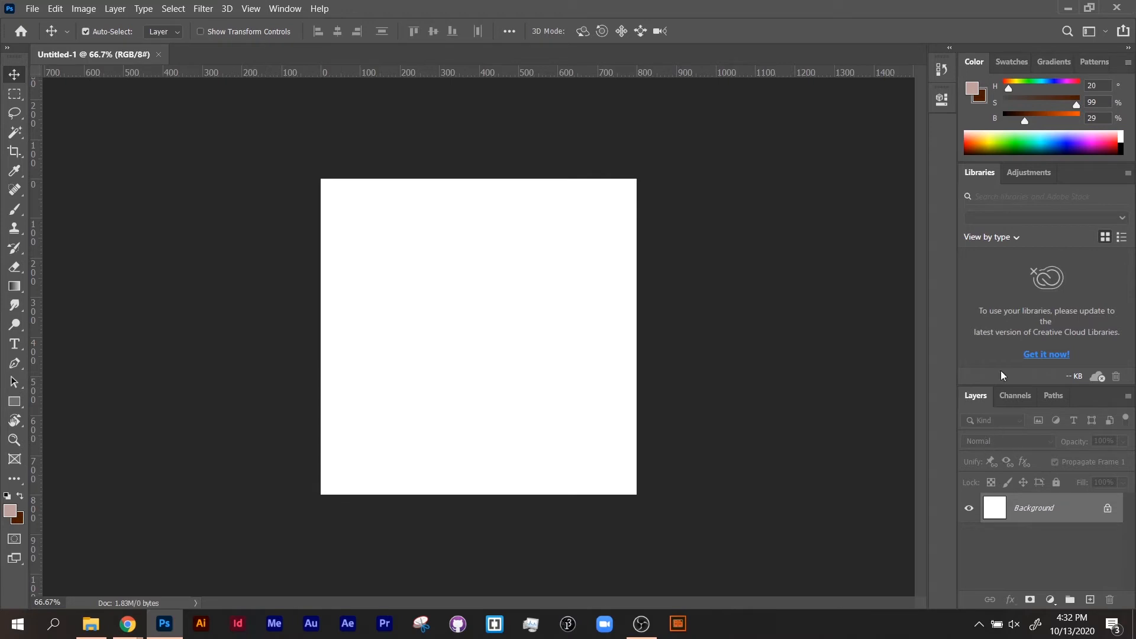
# Show the Adjustments panel in place of Libraries and enlarge the Layers panel below it.
pyautogui.click(1025, 175)
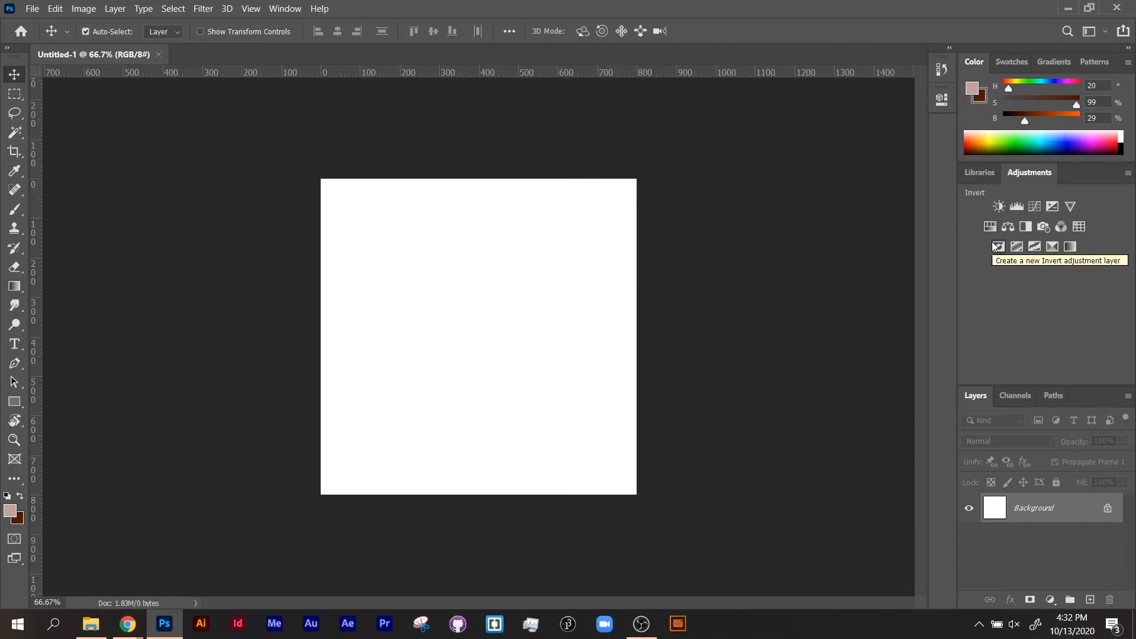
pyautogui.moveTo(1091, 386); pyautogui.dragTo(1089, 315)
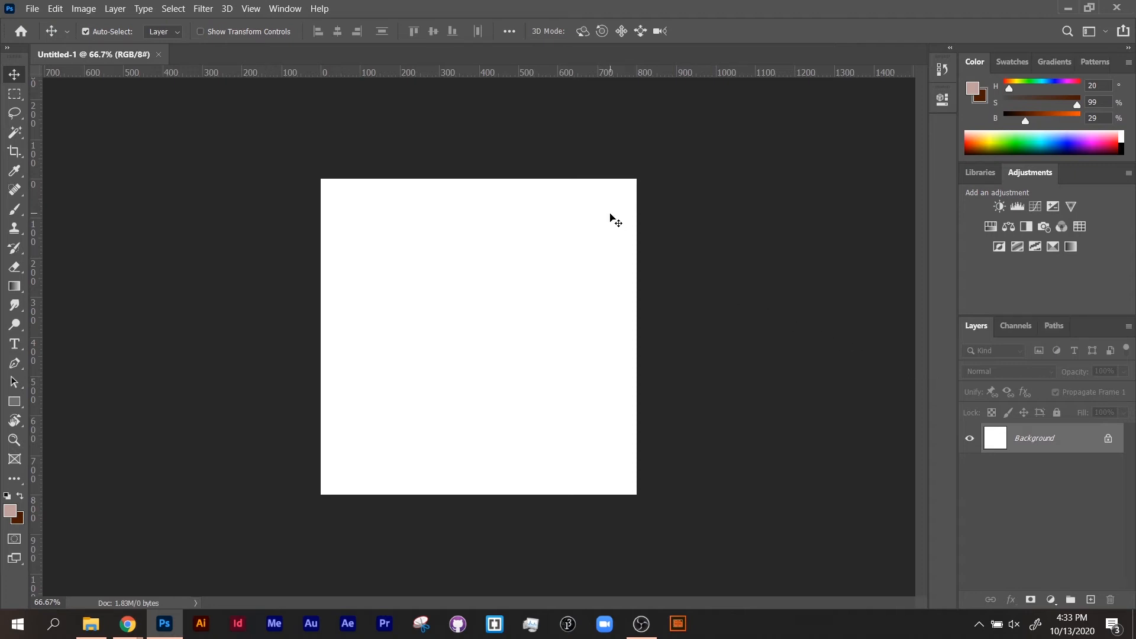
pyautogui.hotkey('alt', 'Tab')
pyautogui.hotkey('alt', 'Tab')
pyautogui.click(32, 8)
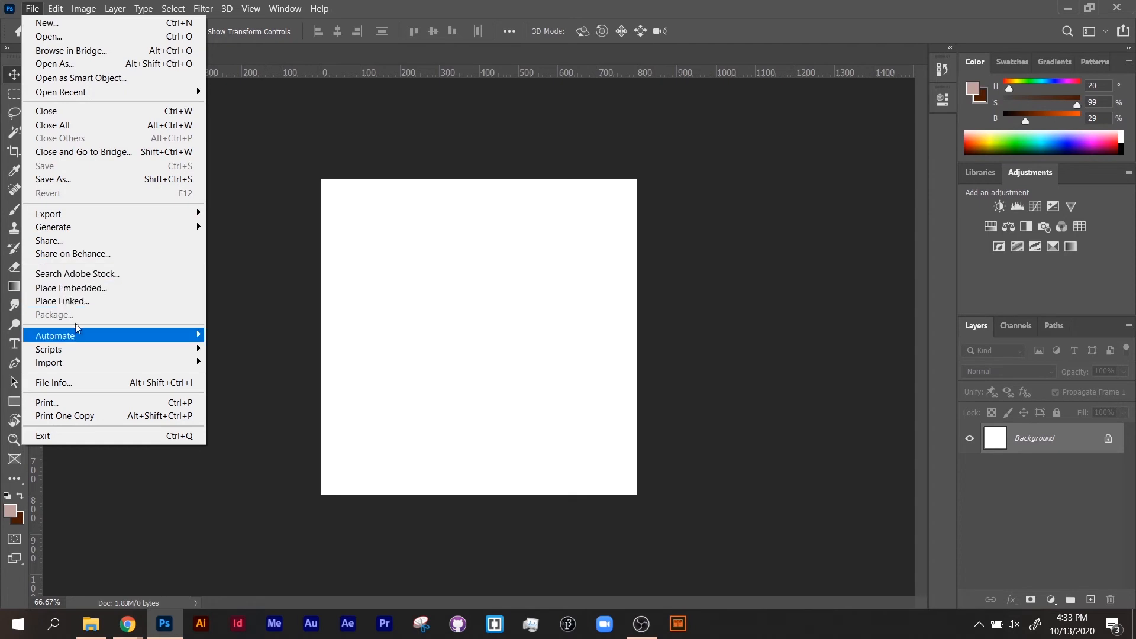
pyautogui.click(84, 302)
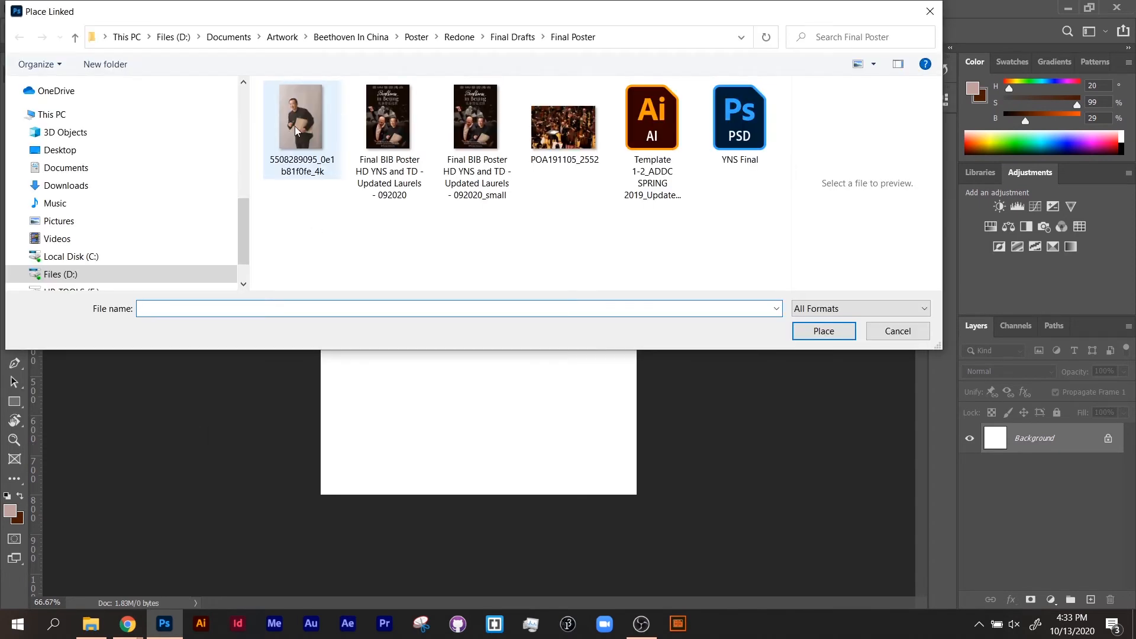
pyautogui.doubleClick(301, 132)
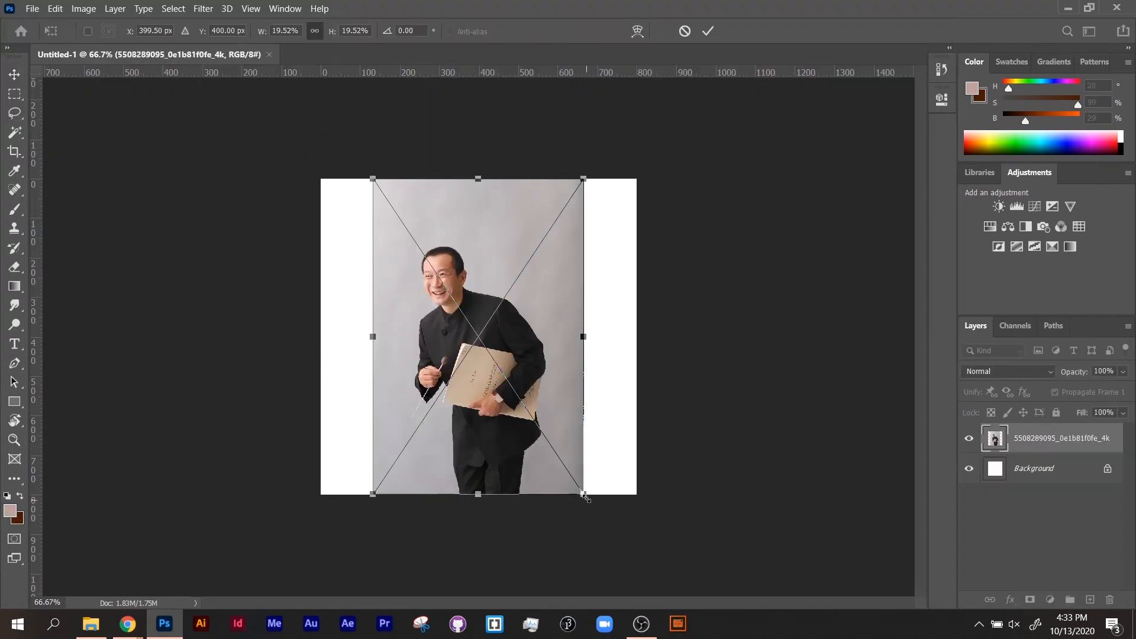
pyautogui.press('Return')
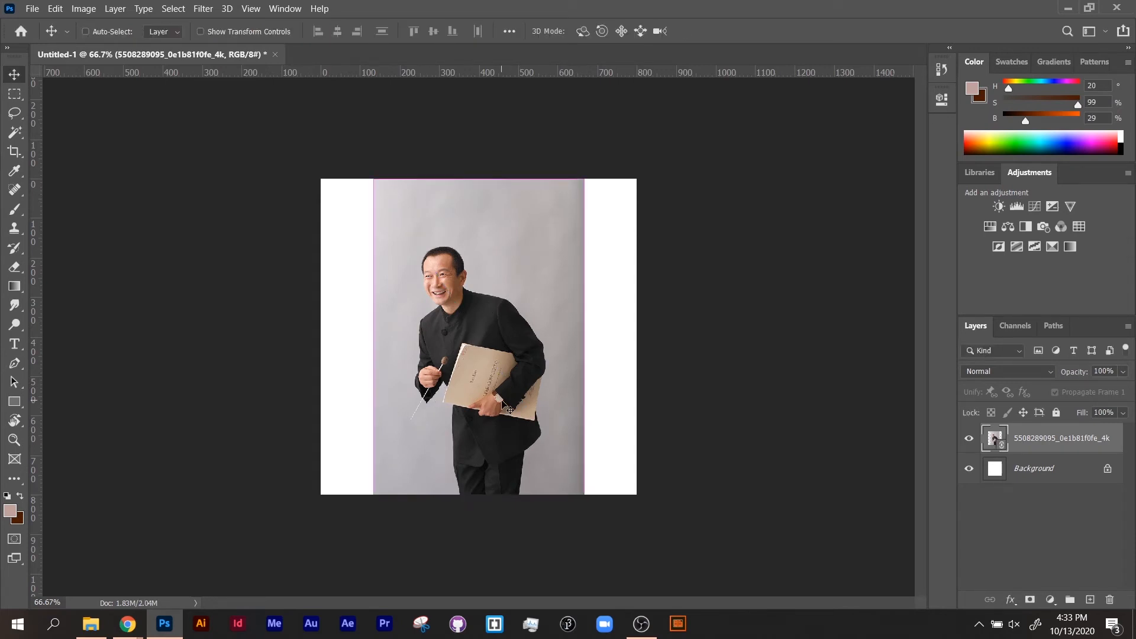
# Examine the placed photo's individual pixels around the man's mouth and cheek at 3200% magnification.
pyautogui.hotkey('ctrl', '+')
pyautogui.hotkey('ctrl', '+')
pyautogui.hotkey('ctrl', '+')
pyautogui.hotkey('ctrl', '+')
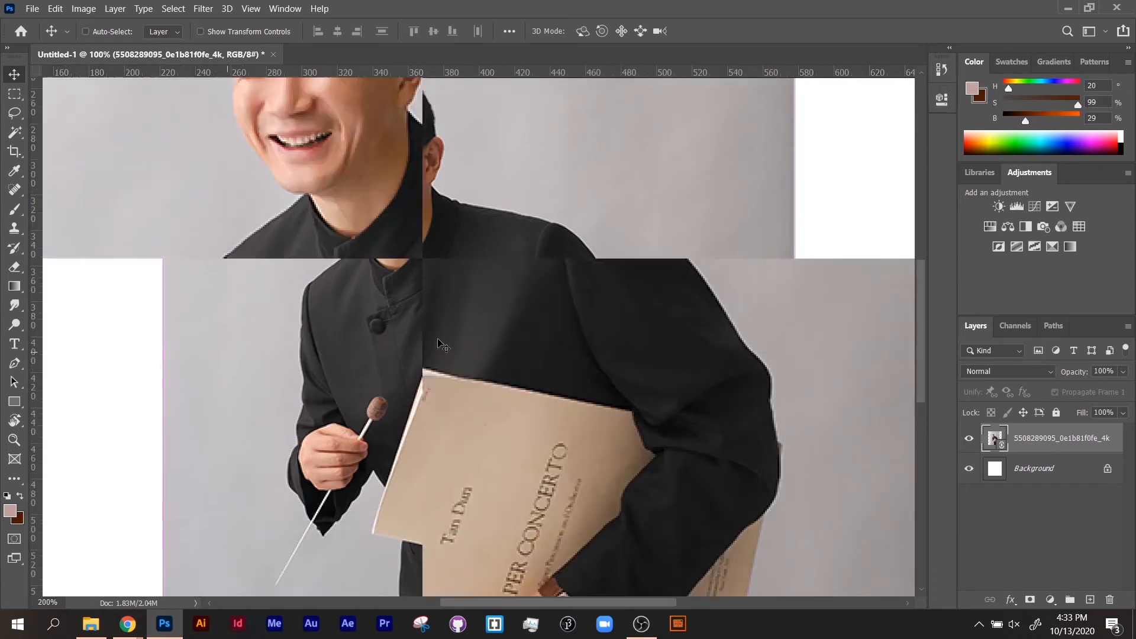
pyautogui.hotkey('ctrl', '+')
pyautogui.hotkey('ctrl', '+')
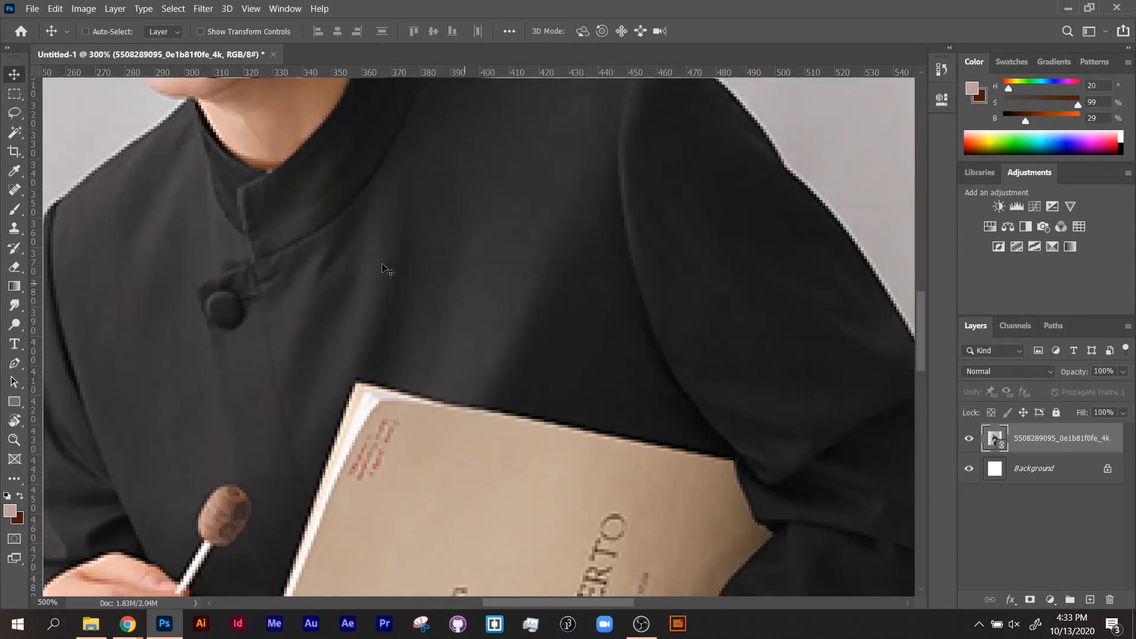
pyautogui.moveTo(431, 303); pyautogui.dragTo(686, 551)
pyautogui.hotkey('ctrl', '+')
pyautogui.hotkey('ctrl', '+')
pyautogui.hotkey('ctrl', '+')
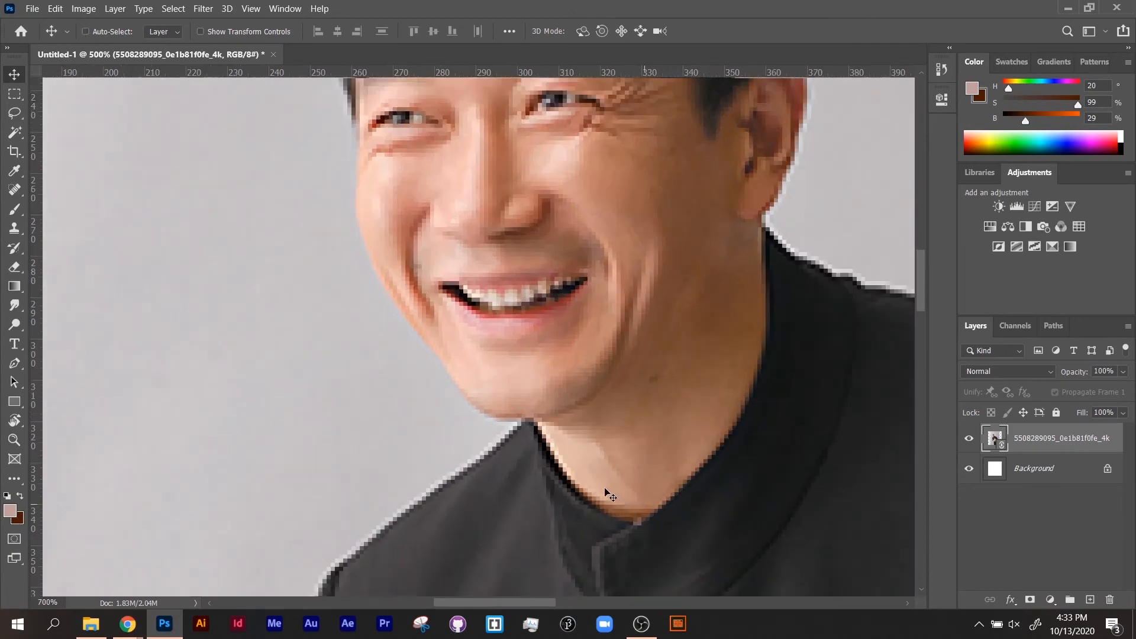
pyautogui.hotkey('ctrl', '+')
pyautogui.hotkey('ctrl', '+')
pyautogui.hotkey('ctrl', '+')
pyautogui.hotkey('ctrl', '+')
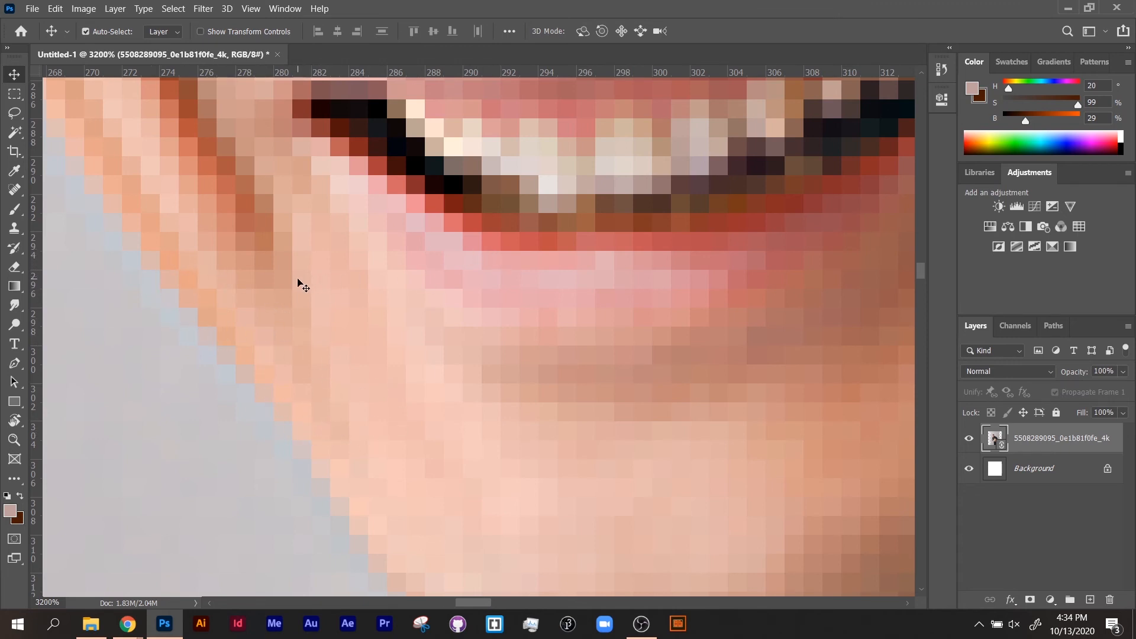
pyautogui.moveTo(289, 291); pyautogui.dragTo(423, 411)
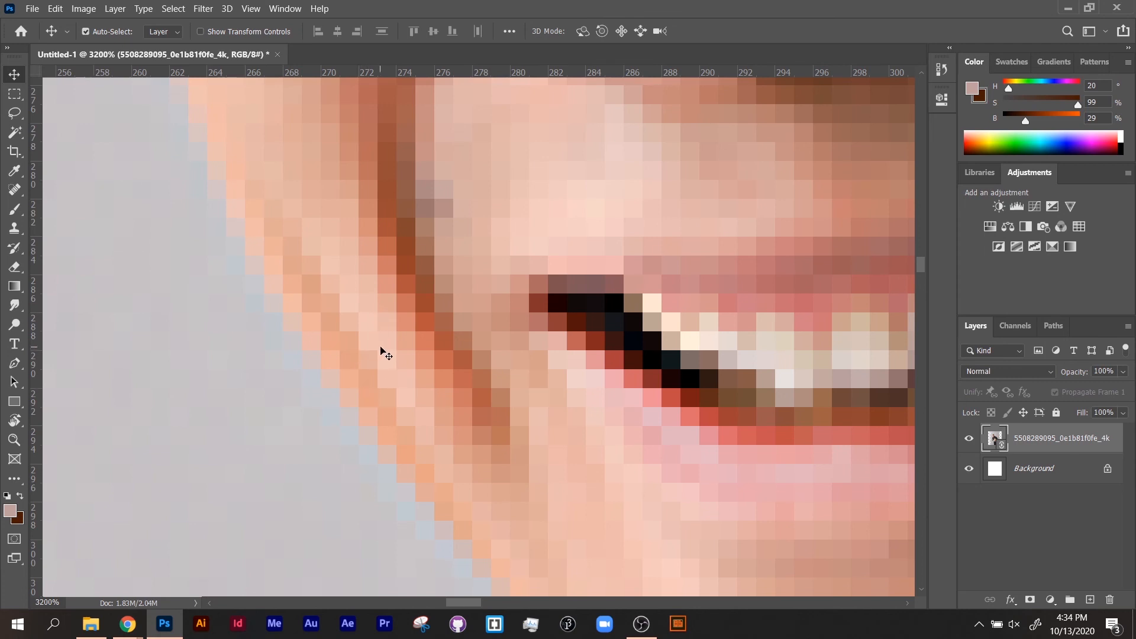
# Compare the whole canvas fitted to the screen with its 100% view, ending on the fitted view.
pyautogui.hotkey('ctrl', '0')
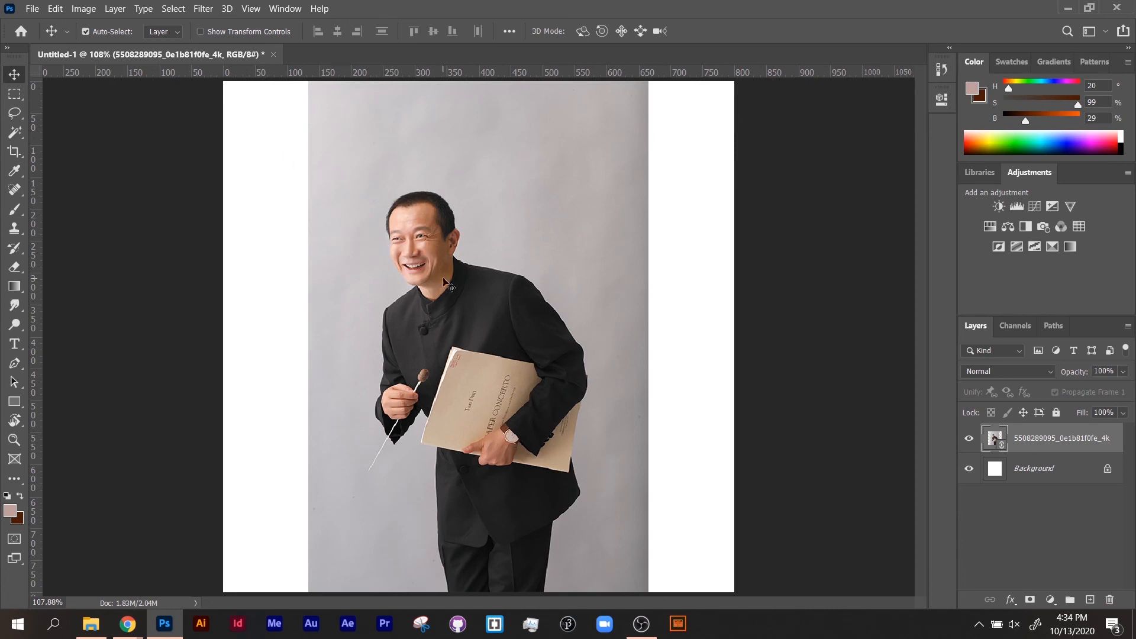
pyautogui.hotkey('ctrl', '1')
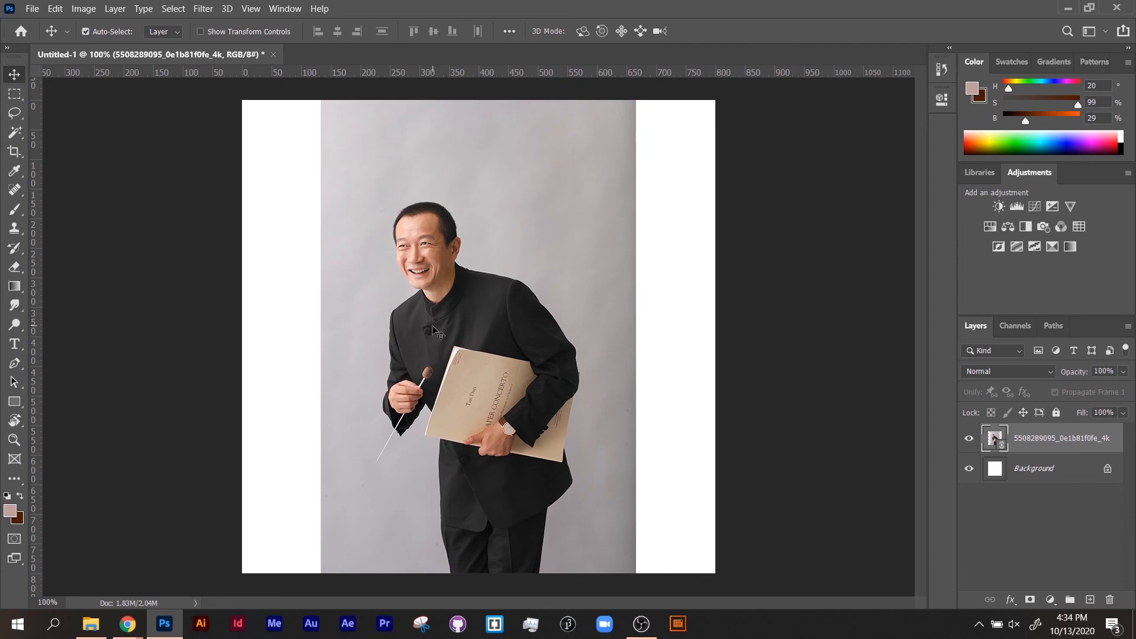
pyautogui.press('ctrl')
pyautogui.hotkey('ctrl', '0')
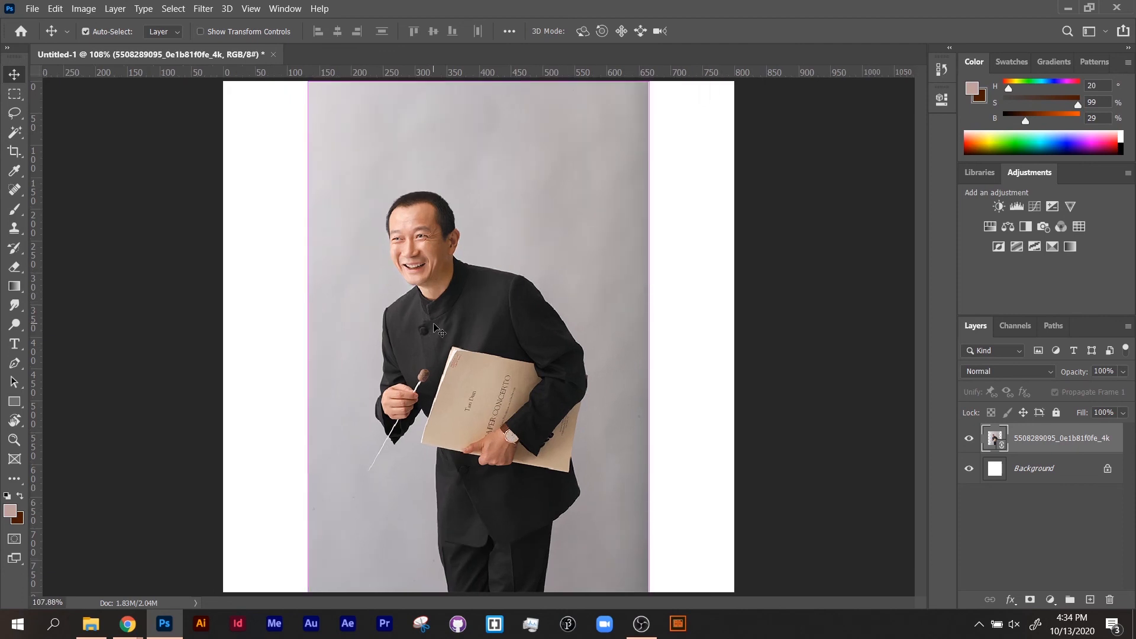